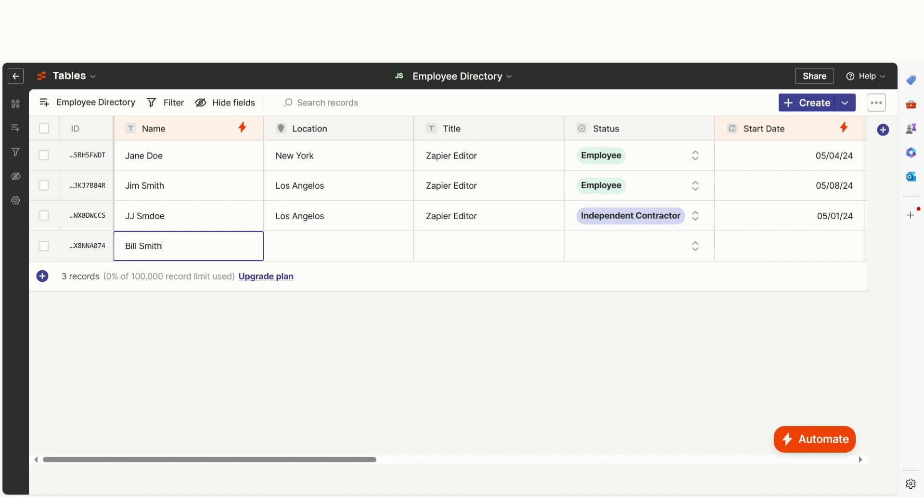
Step: Fill in the new Employee Directory record with Austin as the location and Zapier Editor as the title
key("Tab")
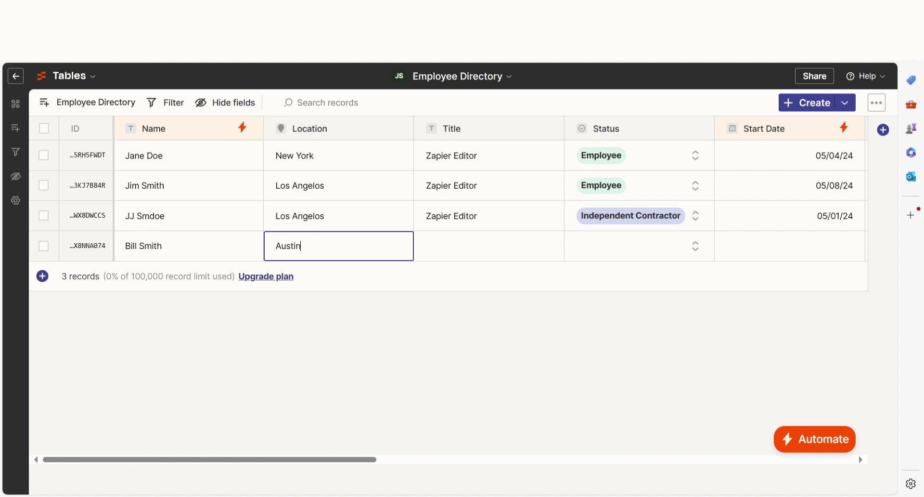
key("Tab")
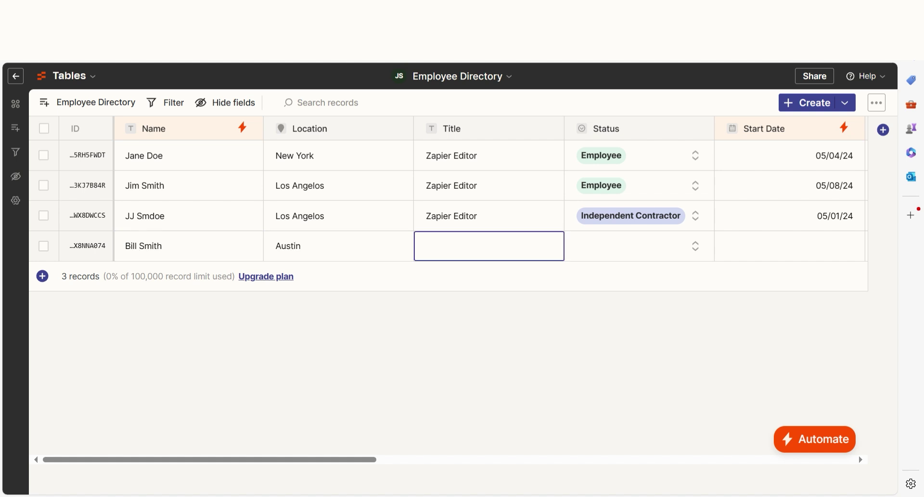
type("Zapie")
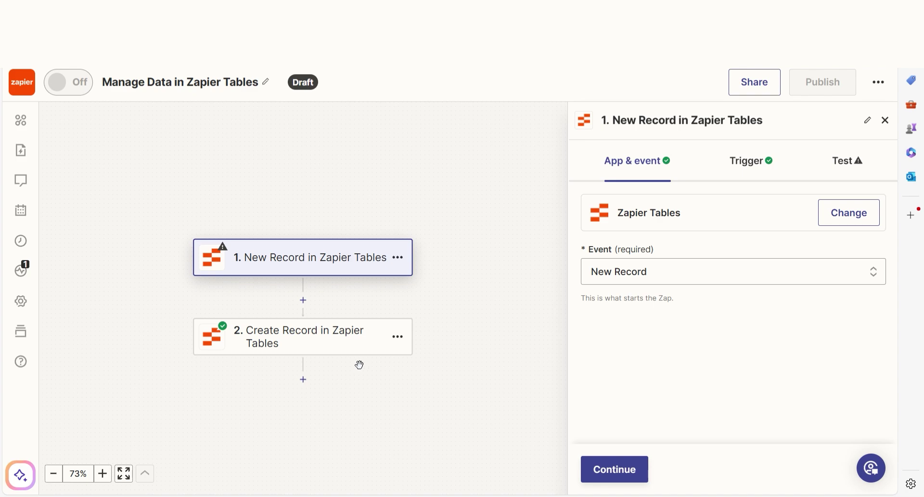
Step: Set the trigger event to Trigger Zap Button Clicked and send the email for the first record in the leads table
left_click(732, 272)
left_click(674, 372)
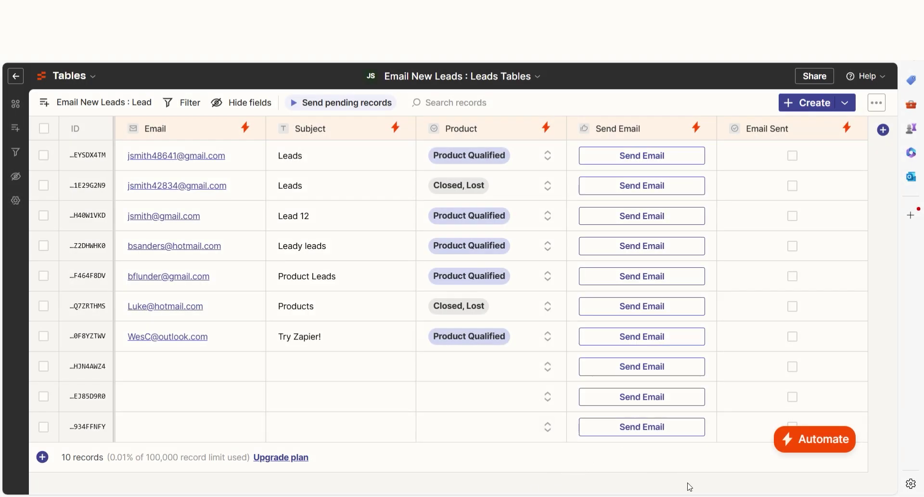
left_click(666, 156)
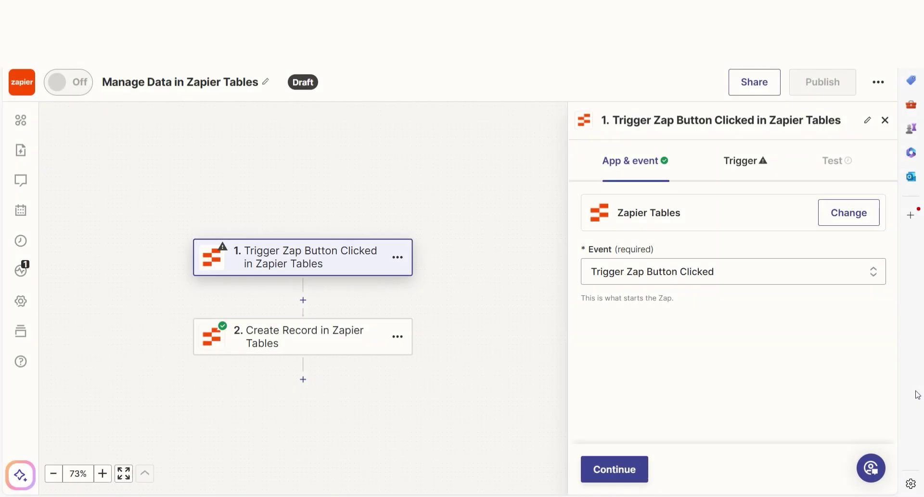
Step: Set the Zapier Tables trigger event to New Record
left_click(819, 270)
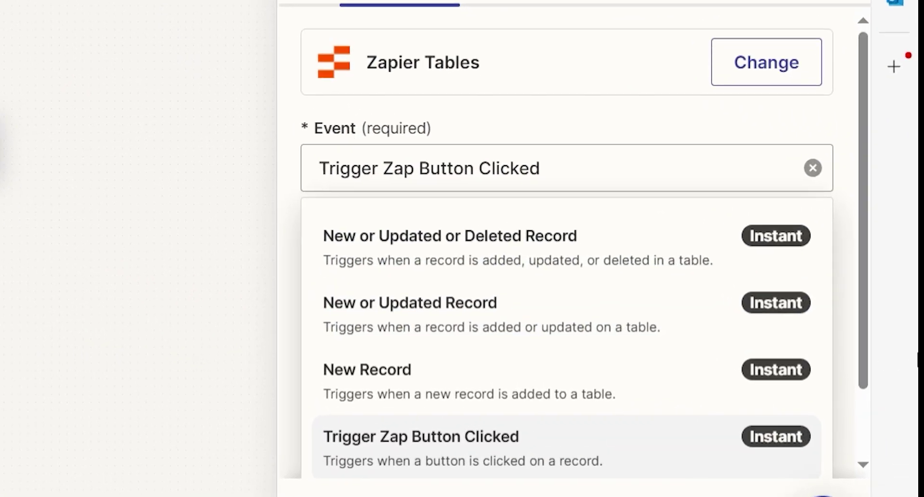
left_click(781, 339)
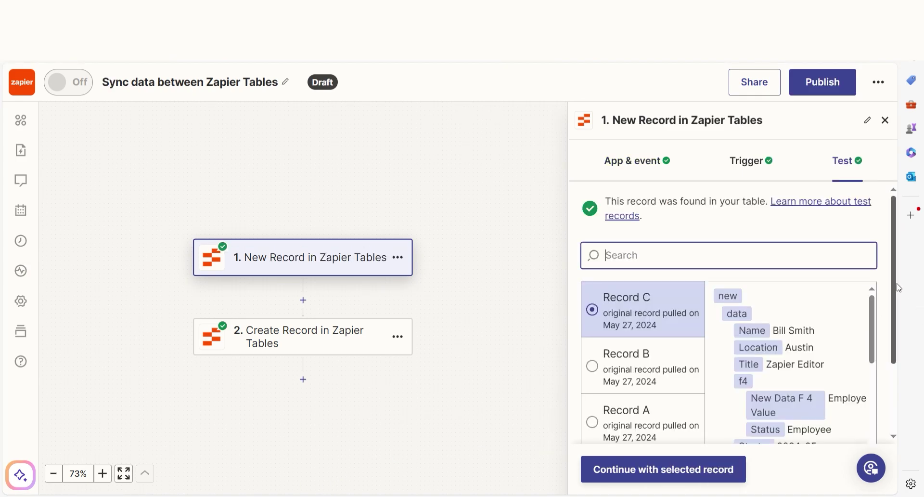
Step: Review the field data of Record C in the New Record trigger test
scroll(900, 321, "down", 2)
left_click_drag(898, 317, 899, 343)
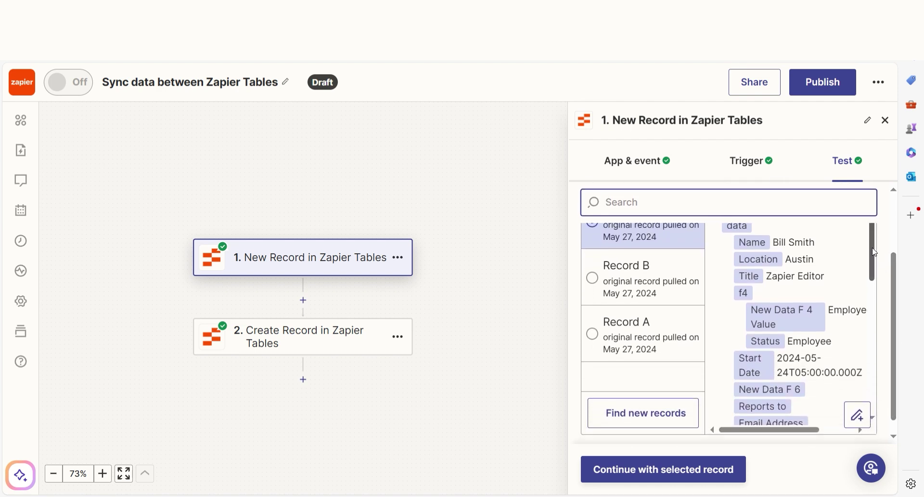
left_click_drag(875, 251, 884, 388)
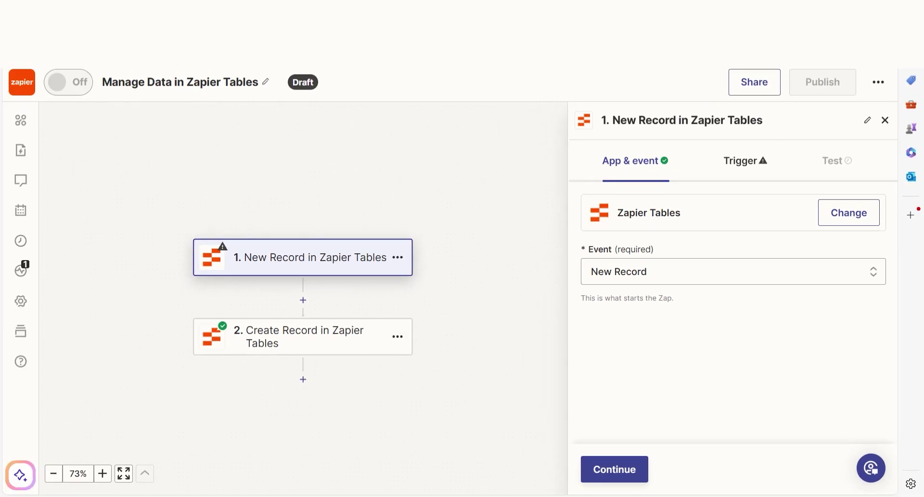
Step: Change the trigger event to Updated Record and choose Name as the trigger field
left_click(766, 271)
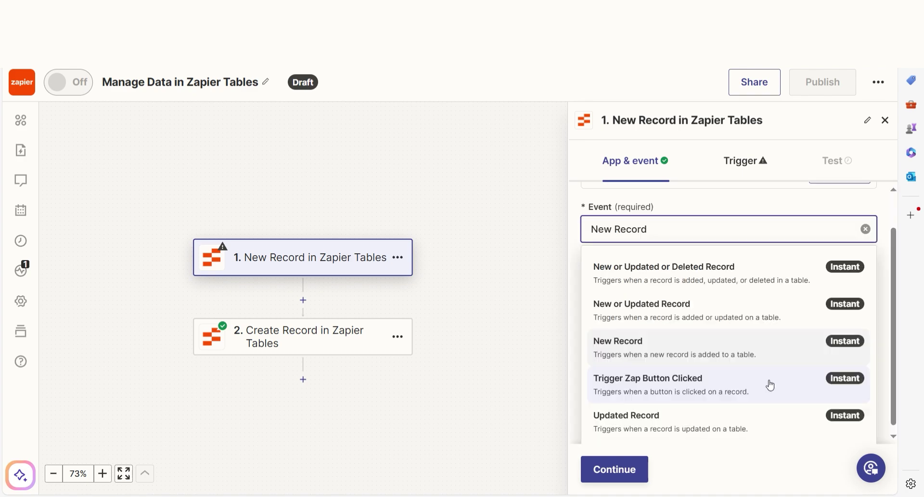
left_click(674, 422)
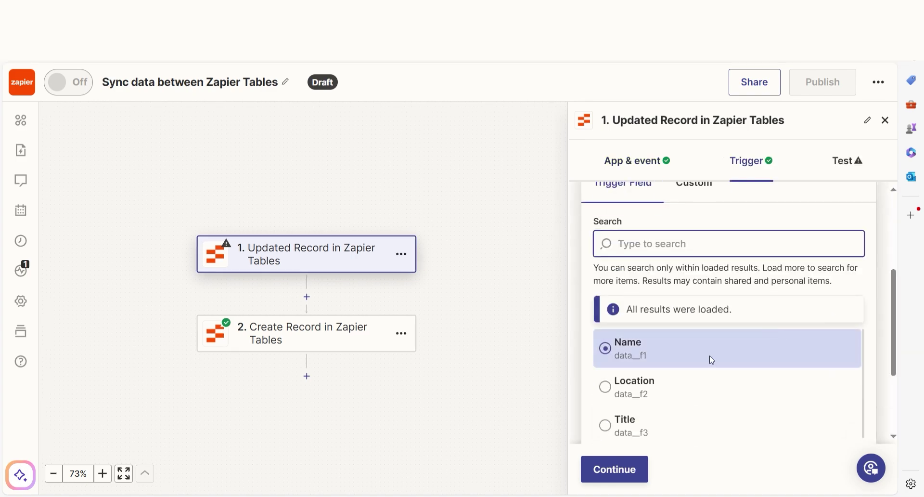
left_click(710, 357)
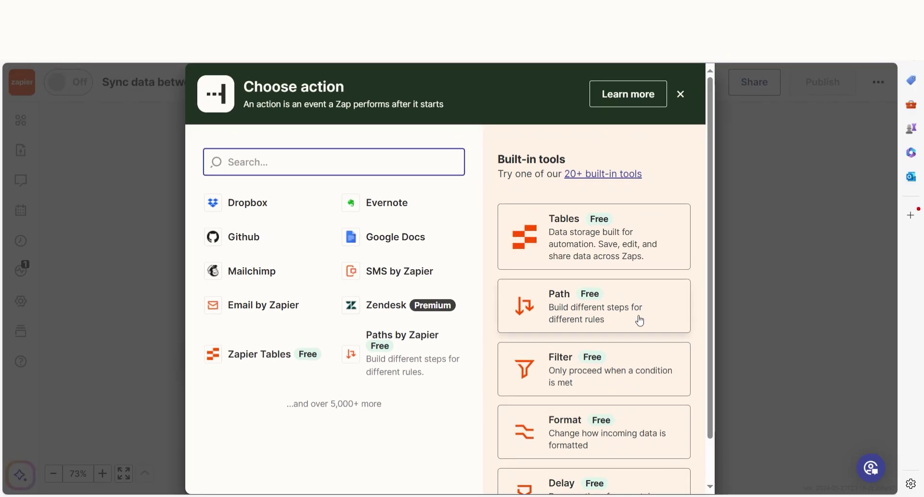
Step: Insert a Path step between the Updated Record trigger and the Create Record action, and open Path A's rules
left_click(640, 320)
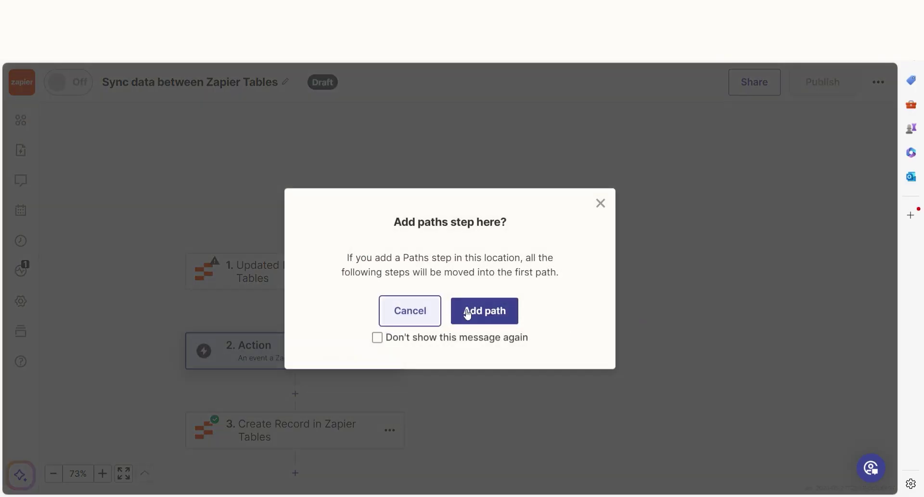
left_click(487, 313)
left_click(335, 266)
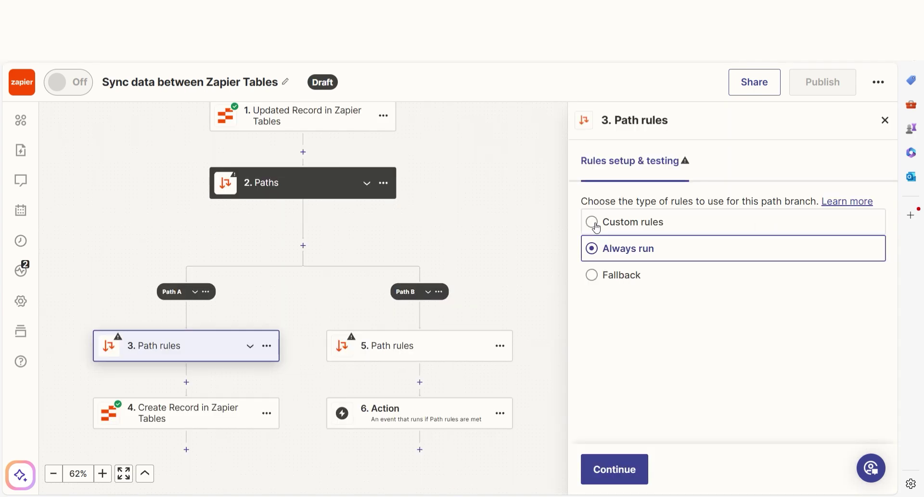
Step: Add a custom rule to Path A that continues only if Product (new) contains the text "Closed, Lost"
left_click(801, 316)
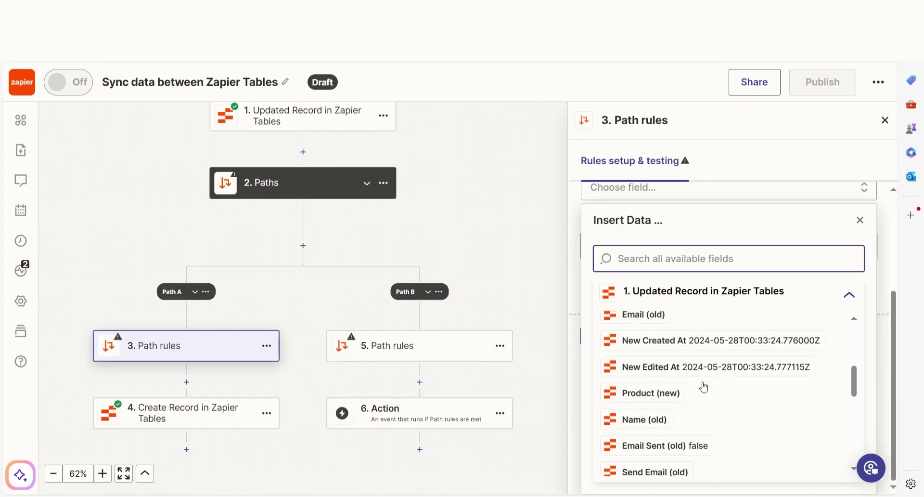
left_click(703, 389)
scroll(704, 409, "up", 2)
left_click(636, 364)
left_click(698, 370)
type("Closed, Lost")
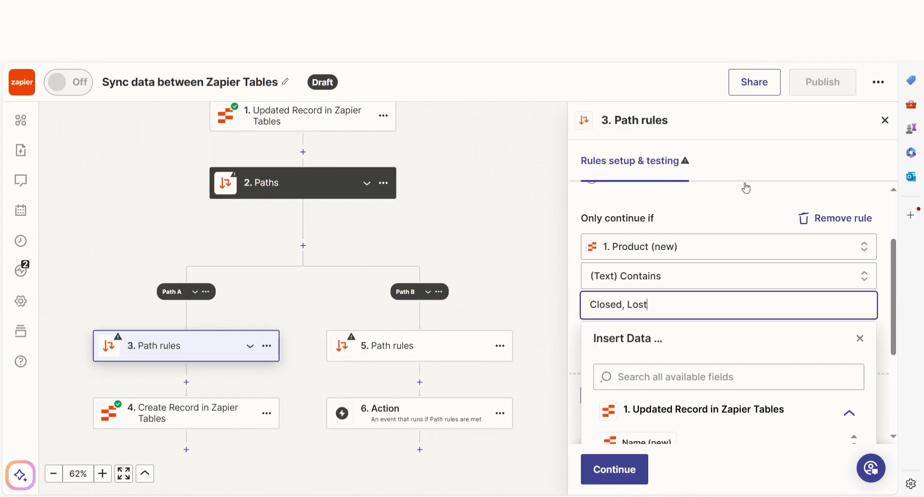
left_click(754, 201)
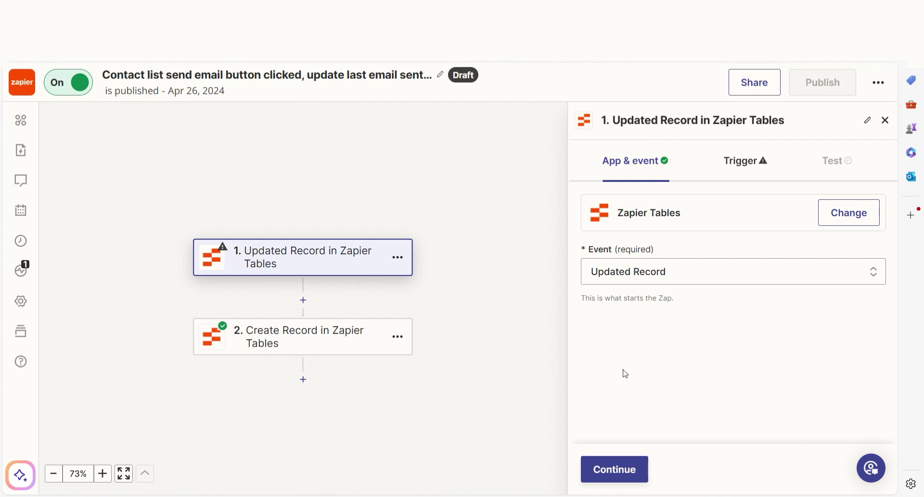
Step: Open the Zap's second step and choose a different Zapier Tables action event for it
left_click(362, 347)
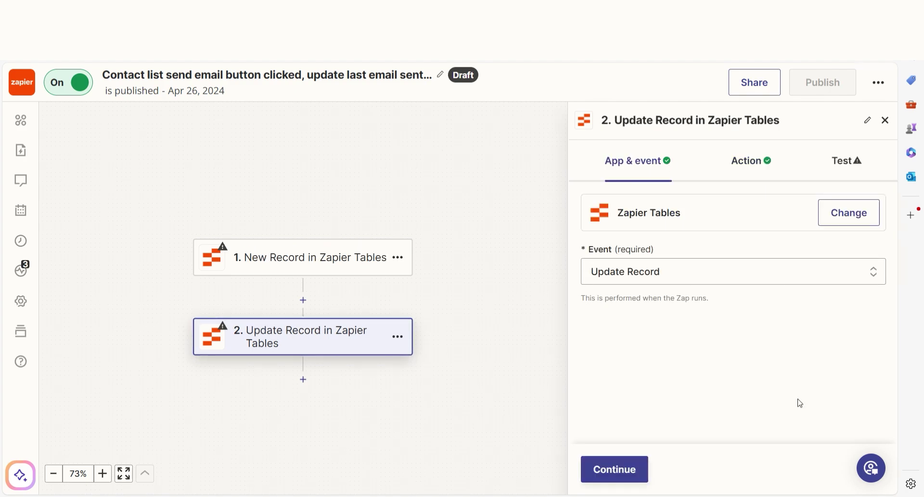
left_click(675, 272)
left_click(672, 371)
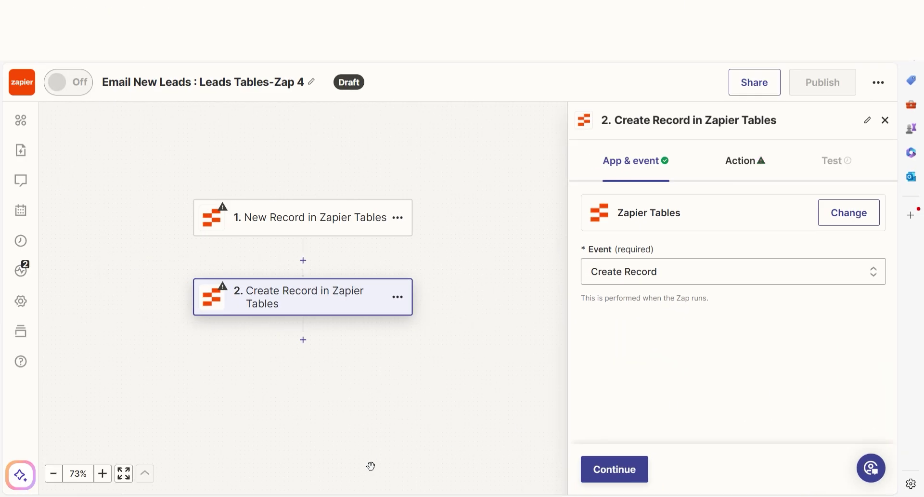
Step: Choose the leads table for the Create Record action and map its Name field to the trigger record's Name
left_click(648, 473)
left_click(688, 252)
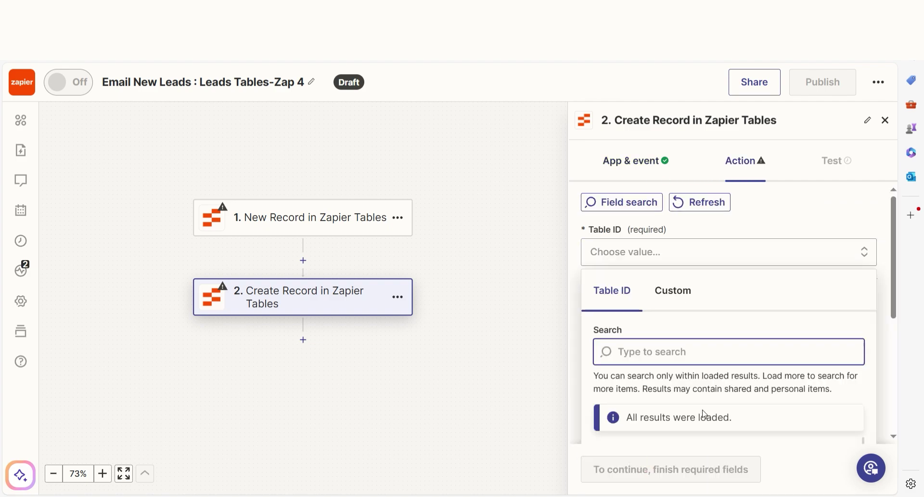
scroll(700, 376, "down", 3)
left_click(700, 335)
left_click(699, 324)
left_click(674, 340)
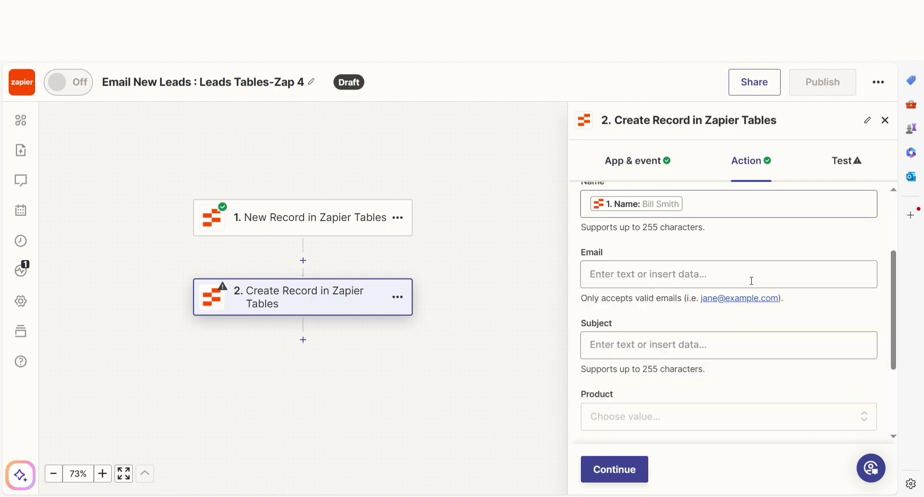
Step: Map the Email field to the trigger's Email Address and set the Subject to "New Lead Populated"
left_click(741, 274)
left_click(689, 346)
type("email")
left_click(651, 411)
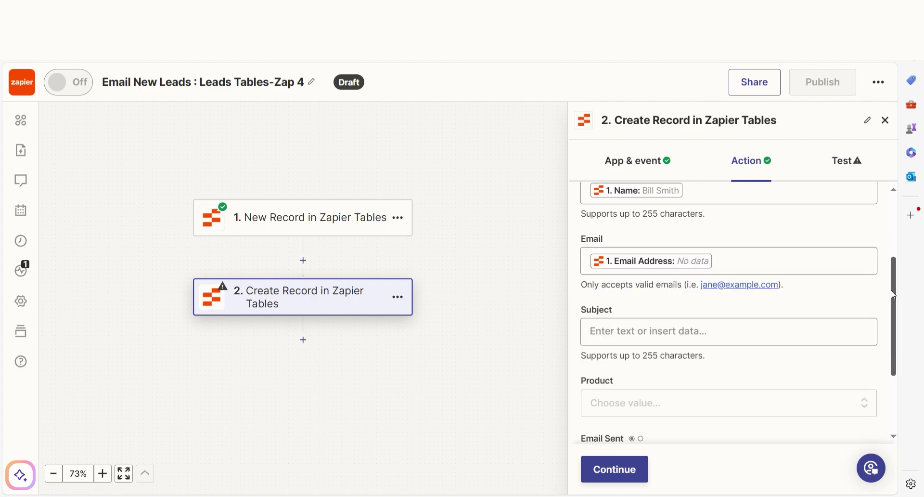
left_click(740, 329)
type("New Lead Populated")
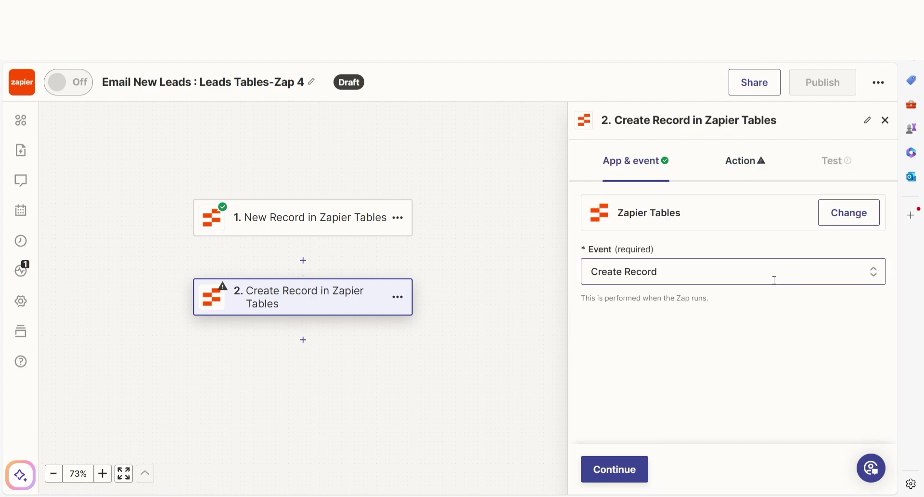
Step: Go through the action events offered for the Create Record step and pick another one
left_click(773, 277)
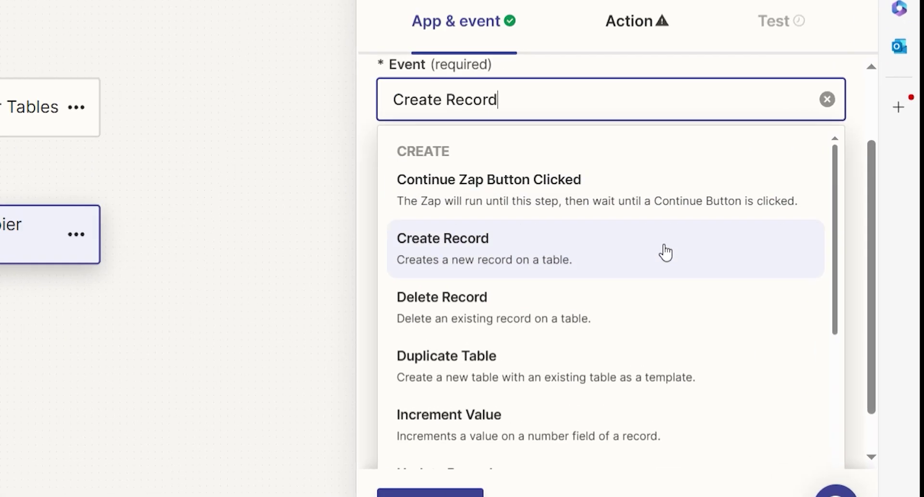
scroll(768, 380, "down", 2)
scroll(625, 247, "down", 2)
left_click(623, 231)
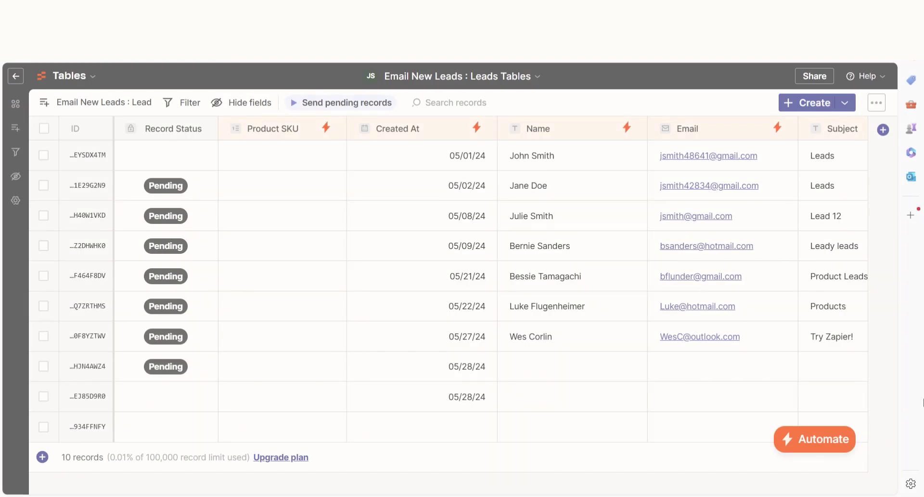
Step: Enter Product SKUs 14873518, 14827354 and 18265843 in the first three records of the leads table
left_click(283, 154)
type("14873518")
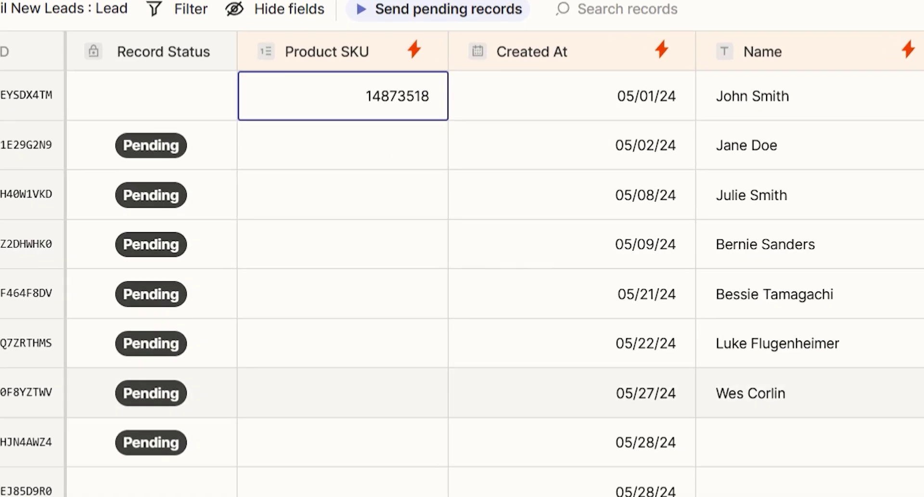
key("Return")
type("14827354")
key("Return")
type("18265843")
key("Return")
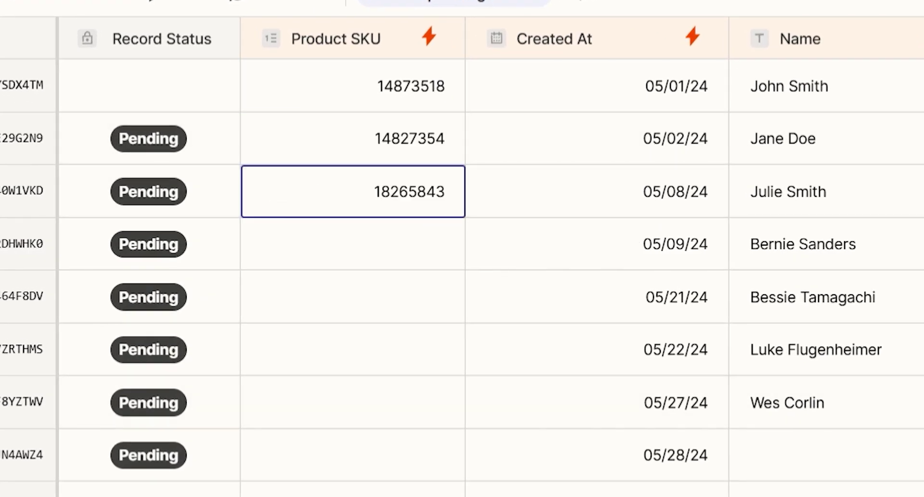
Step: Enter Product SKUs in records four to eight: 98467529, 20957043, a number starting with 0967, 80573650 and 19639923
type("98467529")
key("Return")
type("20957043")
key("Return")
type("96794721")
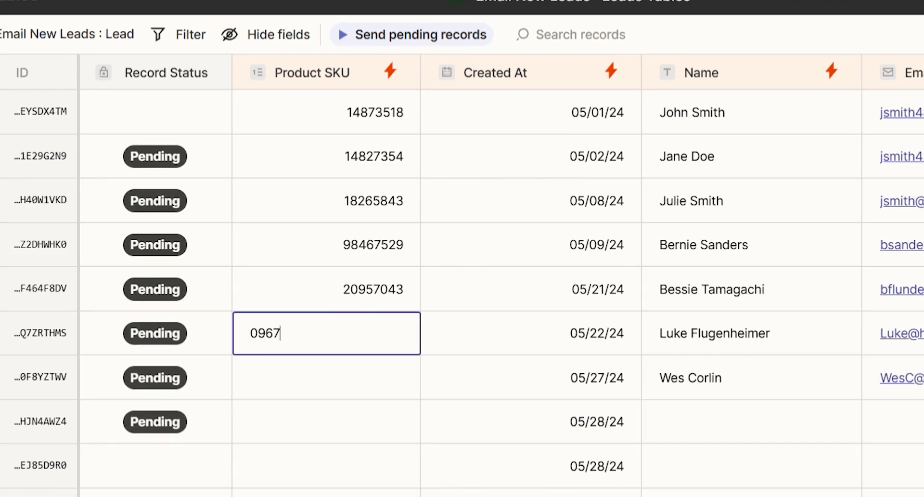
key("Return")
type("80573650")
key("Return")
type("19639923")
key("Return")
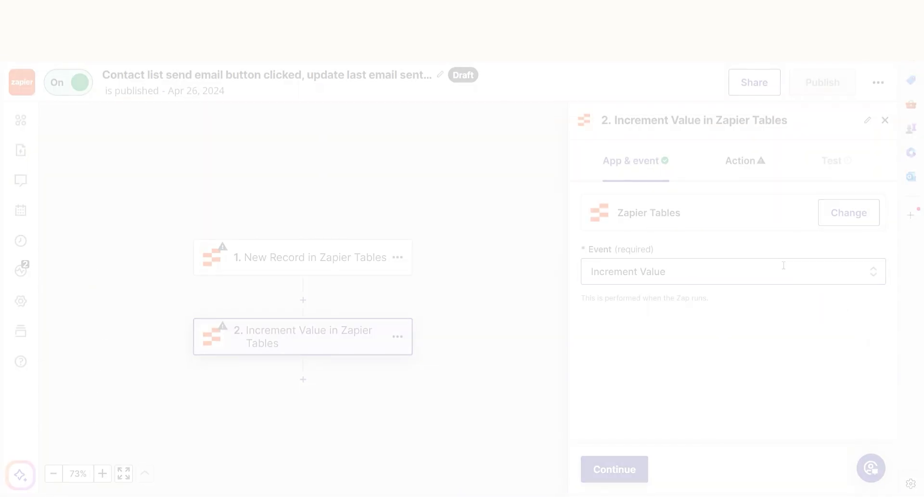
Step: Change the second step's Zapier Tables action event to Duplicate Table
left_click(770, 264)
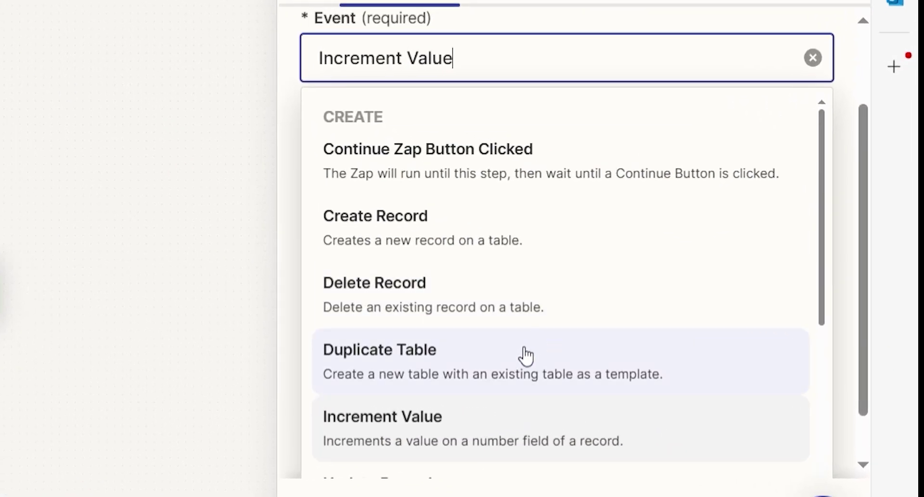
left_click(708, 439)
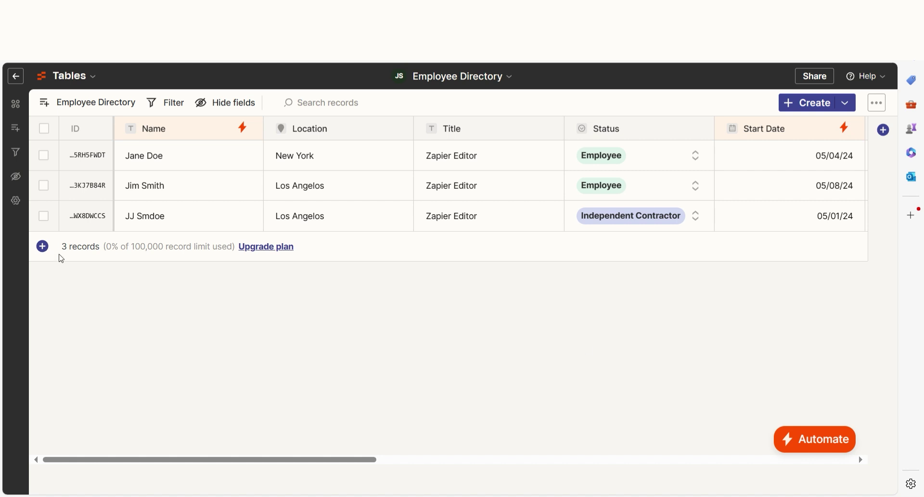
Step: Add a record to the Employee Directory table with the employee's full name and Austin as the location
left_click(43, 246)
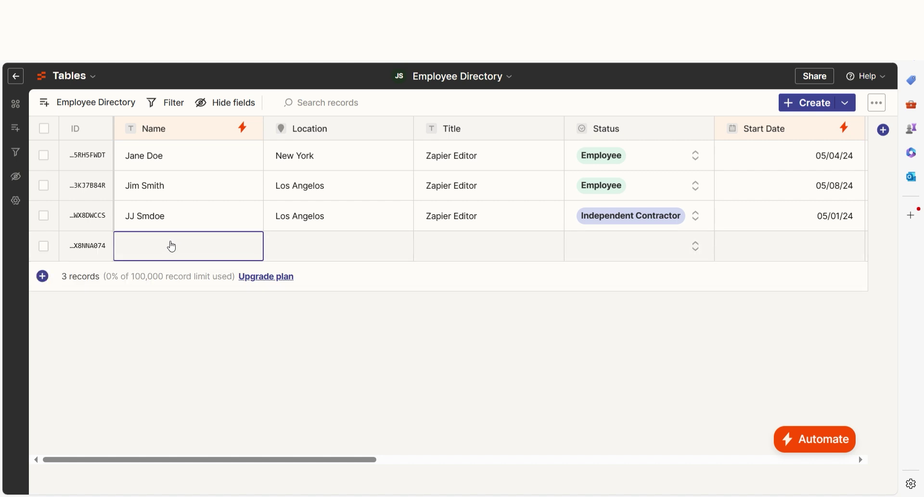
type("Bill Smith")
key("Tab")
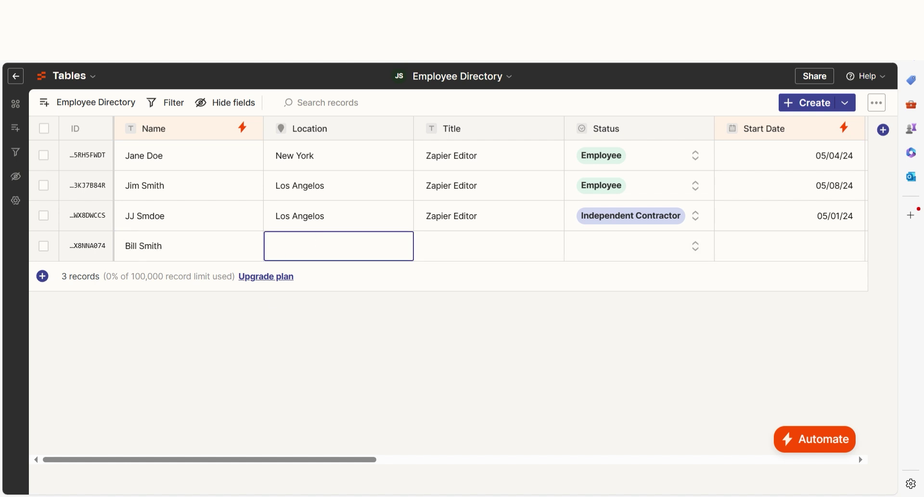
type("Austin")
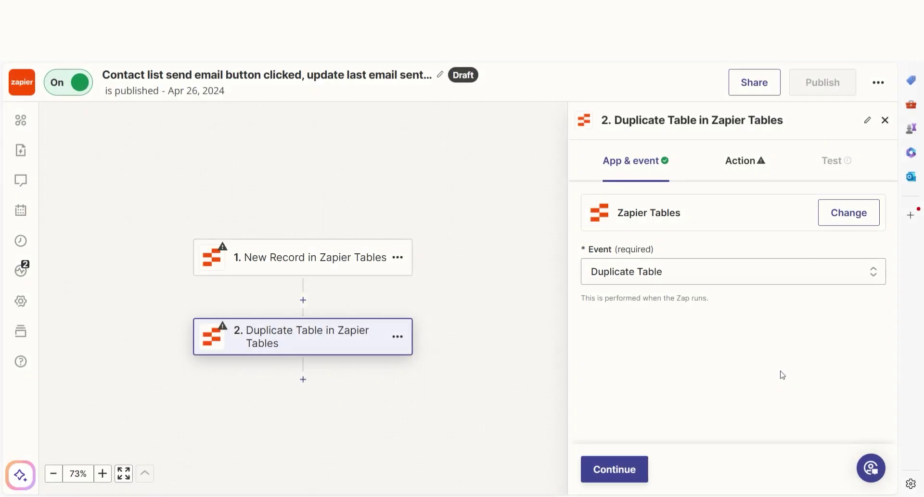
Step: Change the second step's Zapier Tables action event to Update Record
left_click(778, 276)
scroll(721, 354, "down", 2)
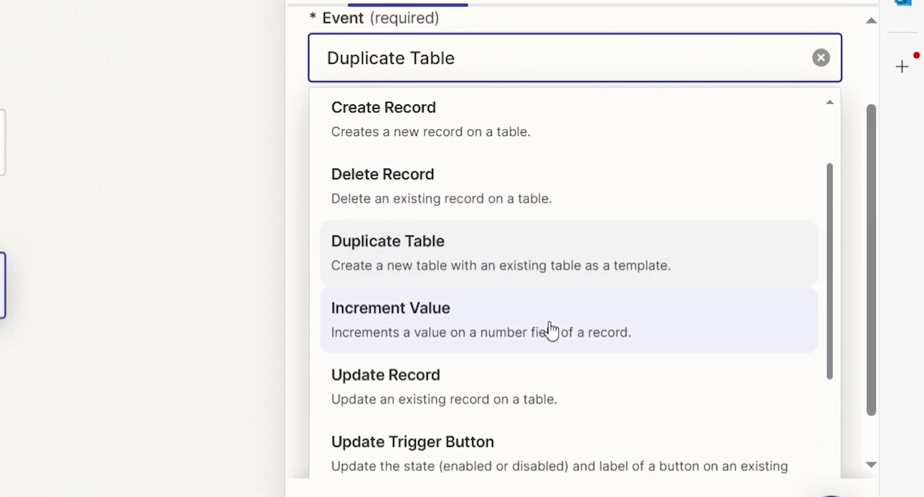
left_click(701, 396)
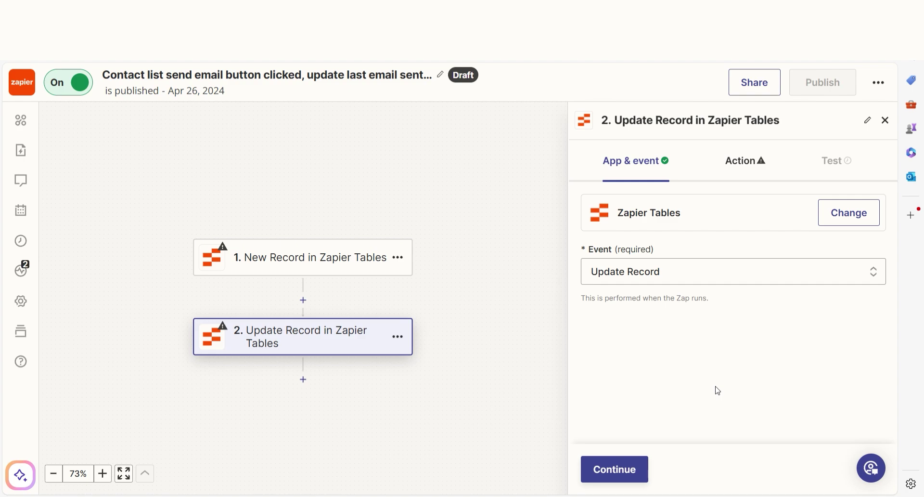
Step: Change the second step's Zapier Tables action event to Continue Zap Button Clicked
left_click(734, 279)
scroll(723, 331, "down", 3)
scroll(728, 336, "up", 1)
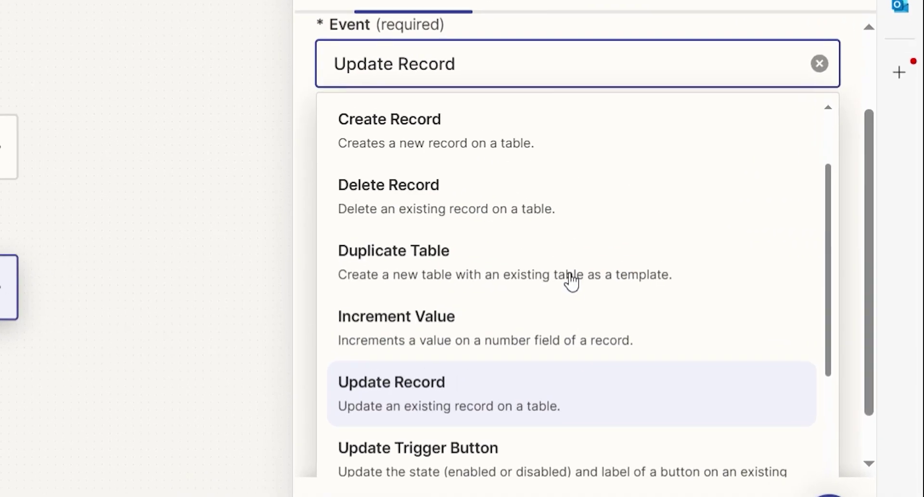
scroll(583, 240, "up", 2)
left_click(602, 179)
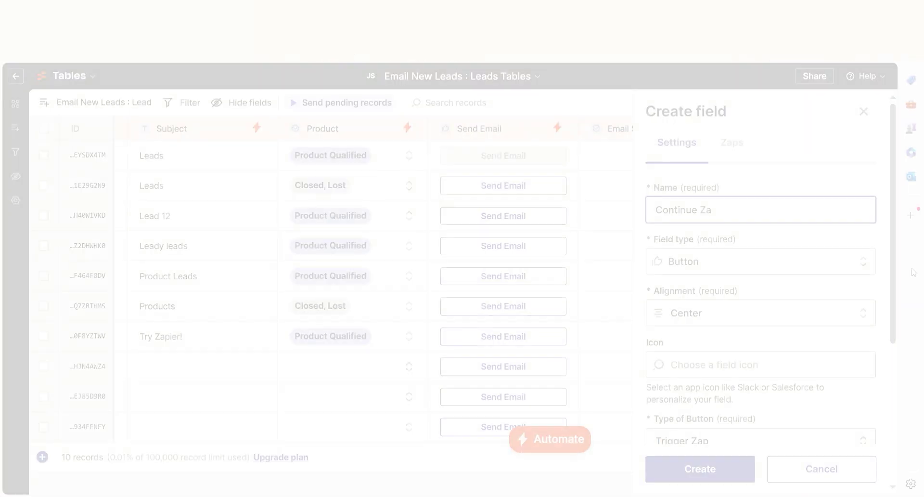
Step: Create a button field named Batch Send Emails in the leads table, using the Continue Zap button type and the primary label Approve
type("Batch Send Emails")
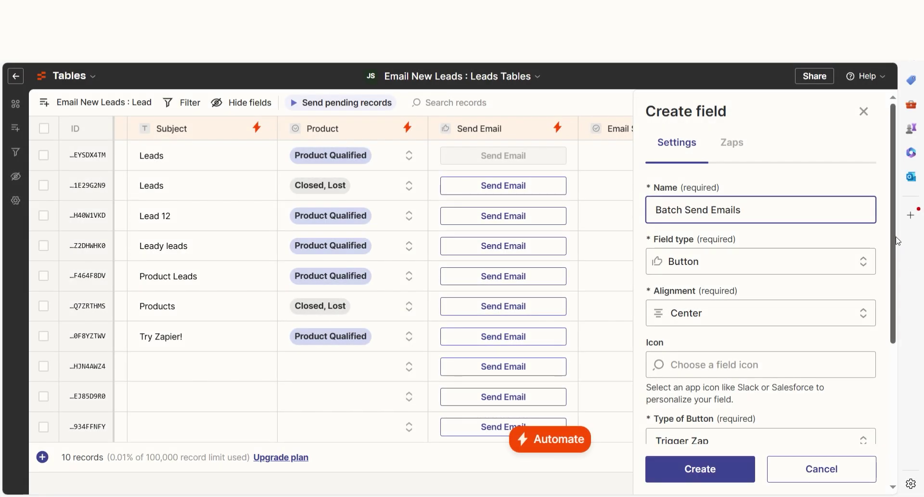
scroll(898, 240, "down", 3)
left_click(778, 308)
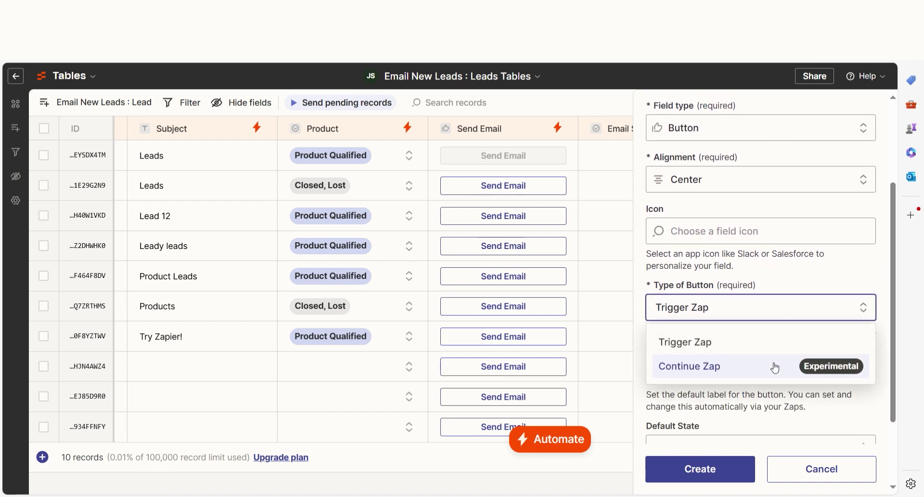
left_click(775, 368)
scroll(761, 337, "down", 1)
left_click(757, 314)
type("Approve")
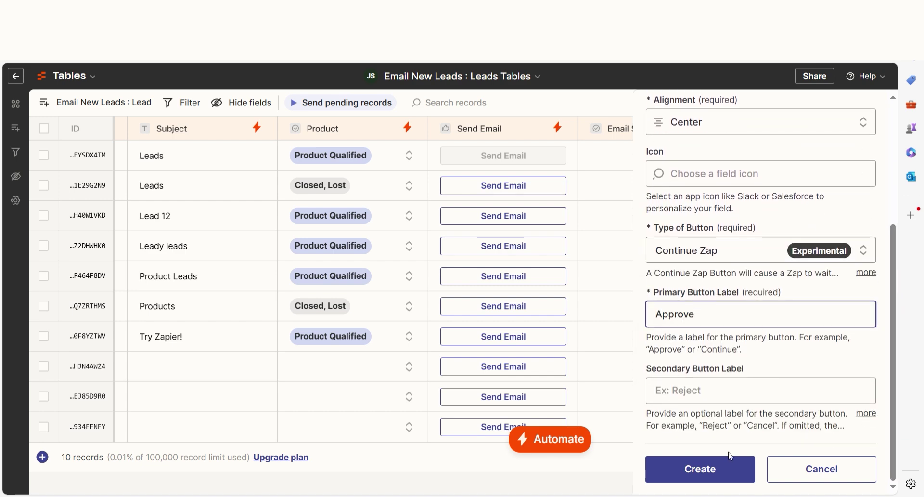
left_click(701, 468)
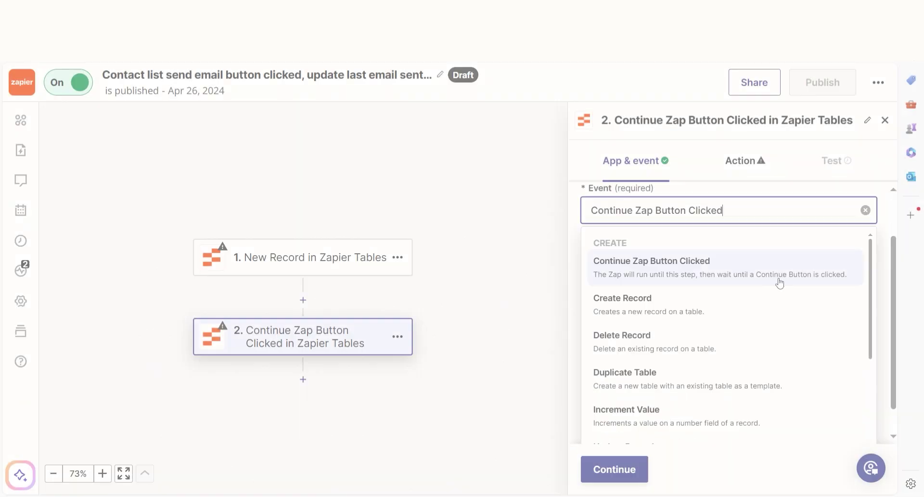
Step: Set the second step's Zapier Tables action event to Update Trigger Button, and replace that event with Delete Record
scroll(780, 283, "down", 3)
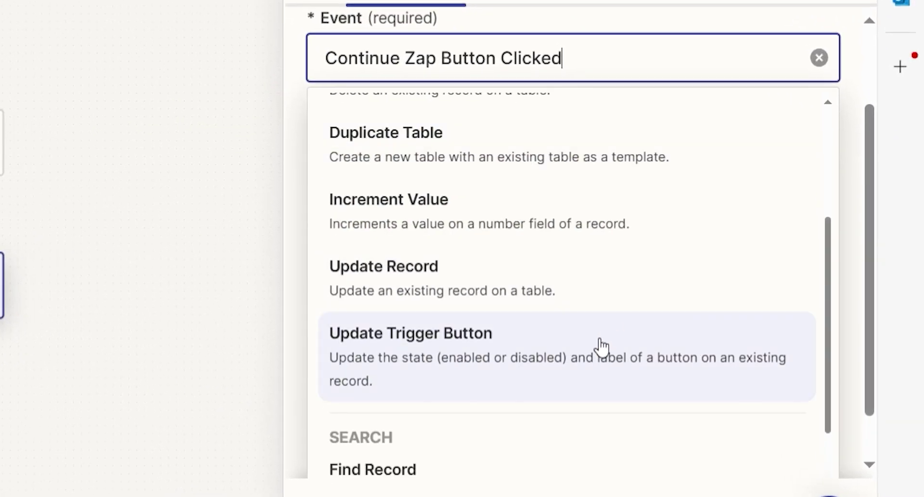
left_click(600, 347)
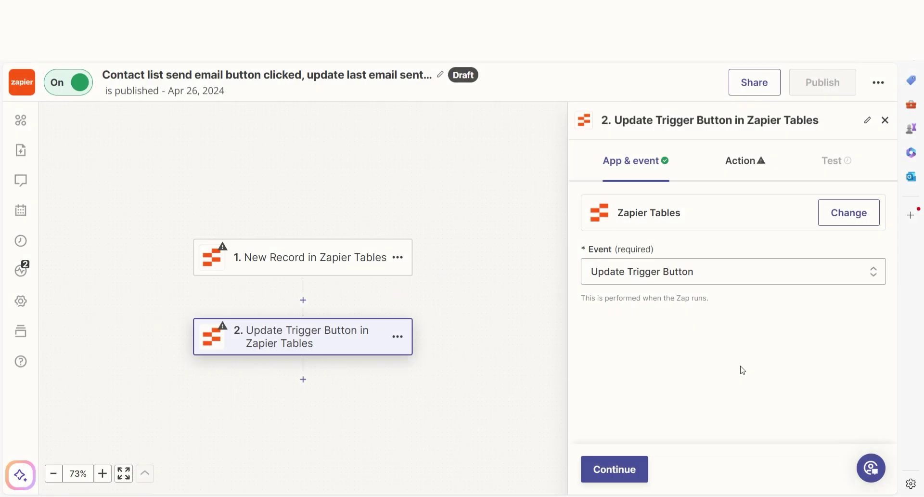
left_click(747, 278)
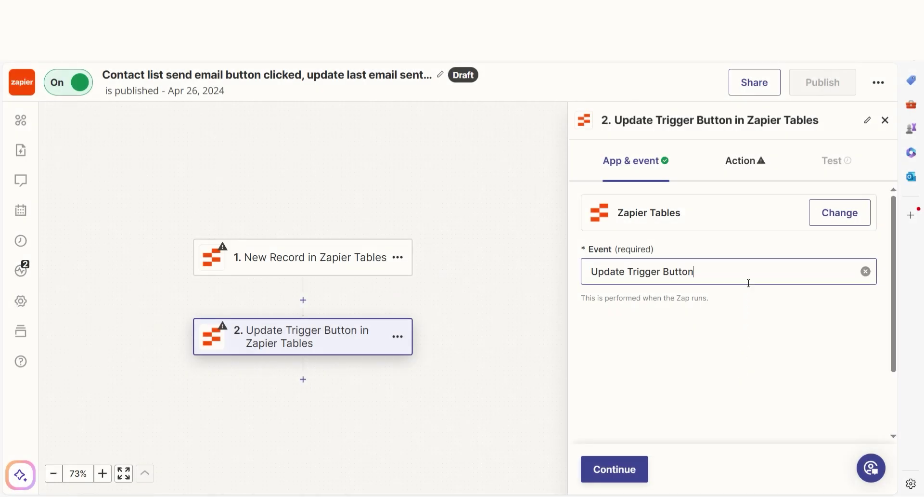
left_click(731, 346)
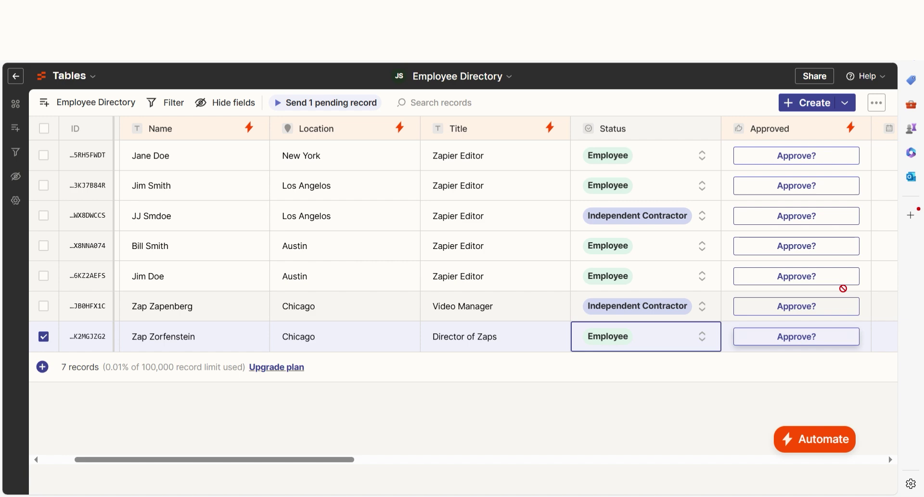
Step: Permanently delete the selected Director of Zaps record from the Employee Directory table
key("Delete")
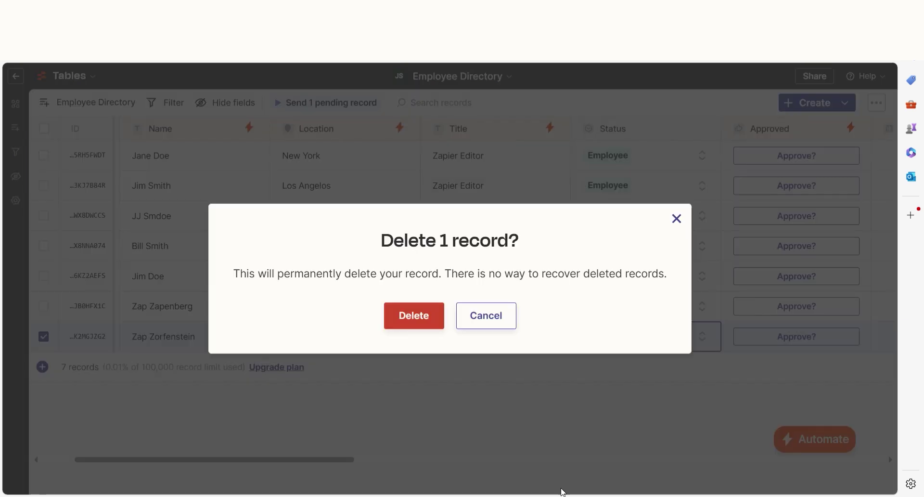
left_click(413, 318)
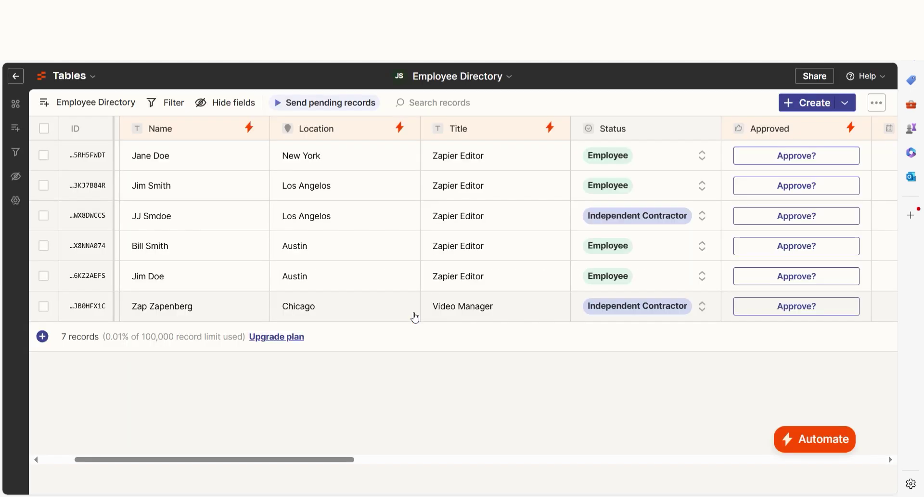